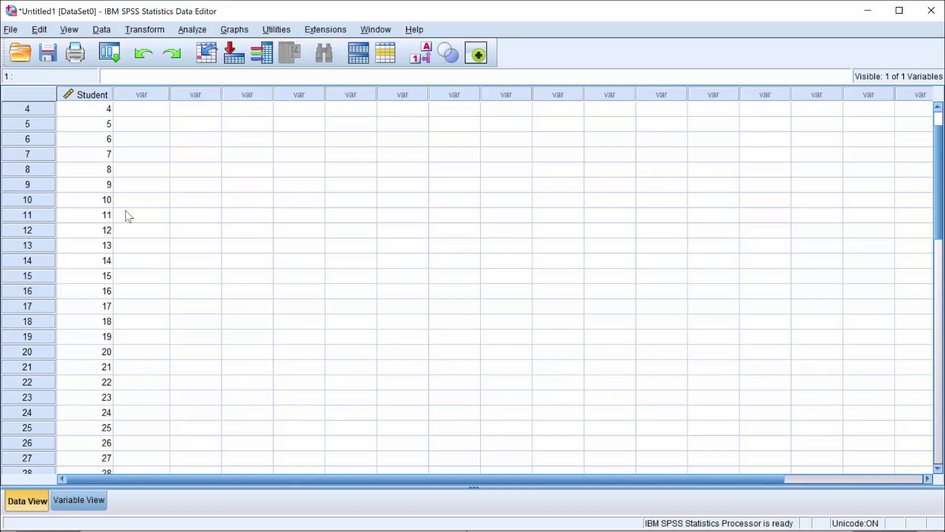
# Step: Set Select Cases to use a random sample of cases and open the sample size options
pyautogui.scroll(1, 126, 211)
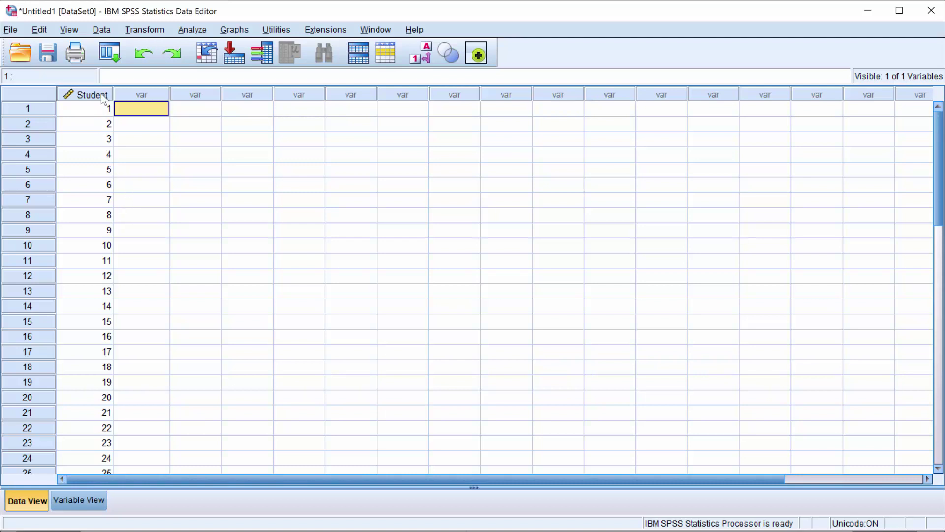
pyautogui.click(99, 31)
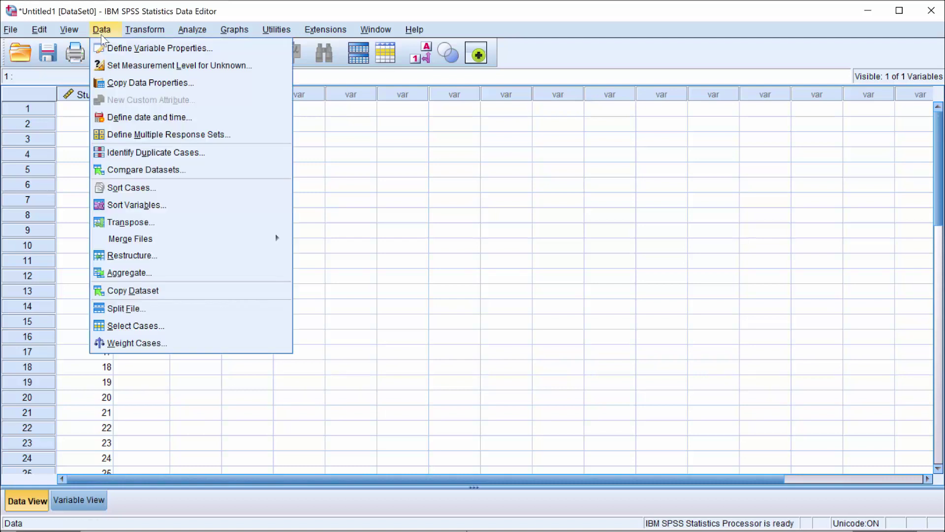
pyautogui.click(133, 325)
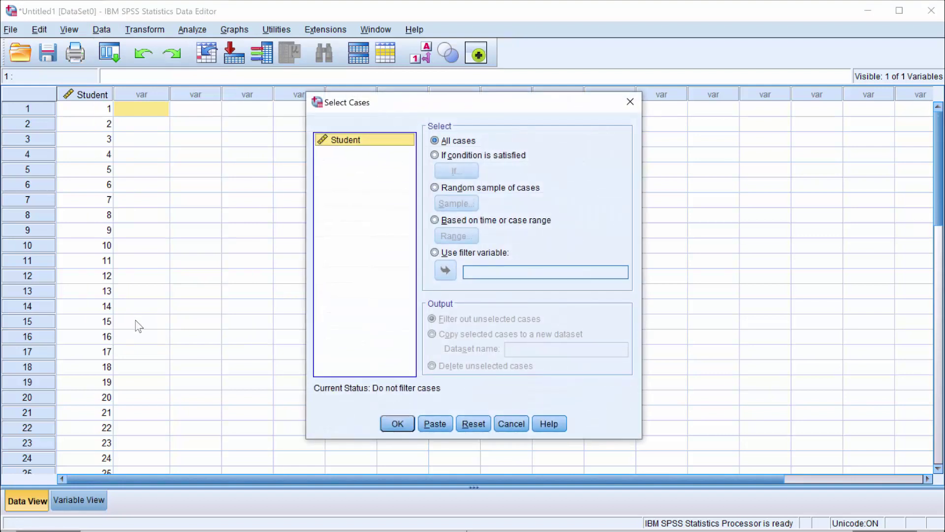
pyautogui.click(433, 187)
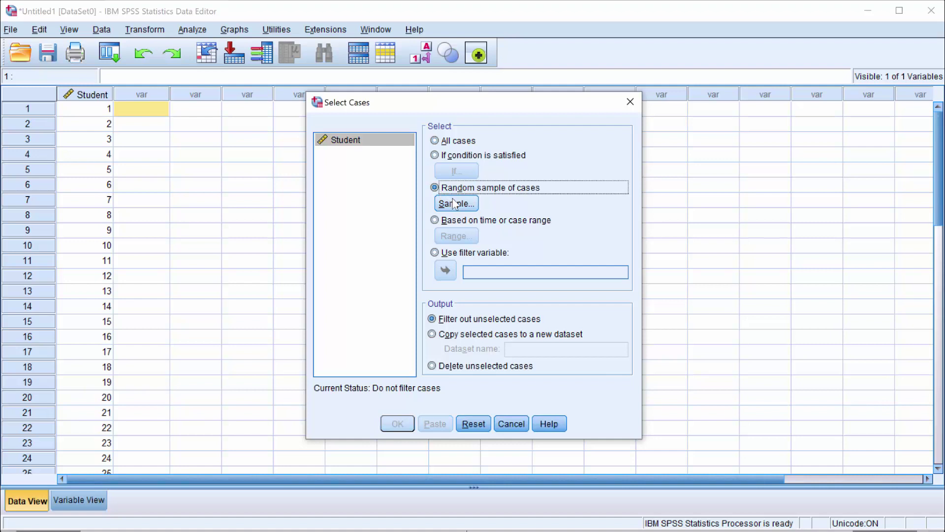
pyautogui.click(453, 203)
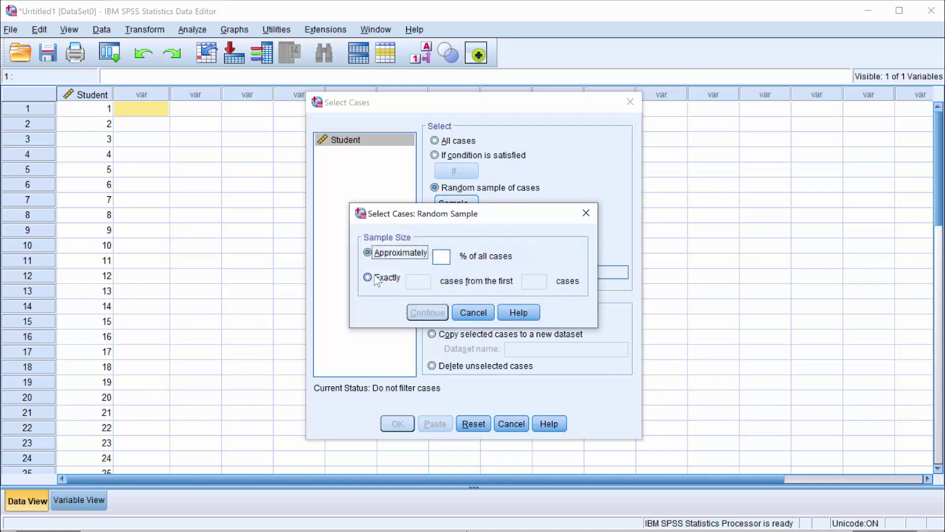
# Step: Set the random sample to exactly 5 cases from the first 35, apply the filter, and review the selected students
pyautogui.click(368, 278)
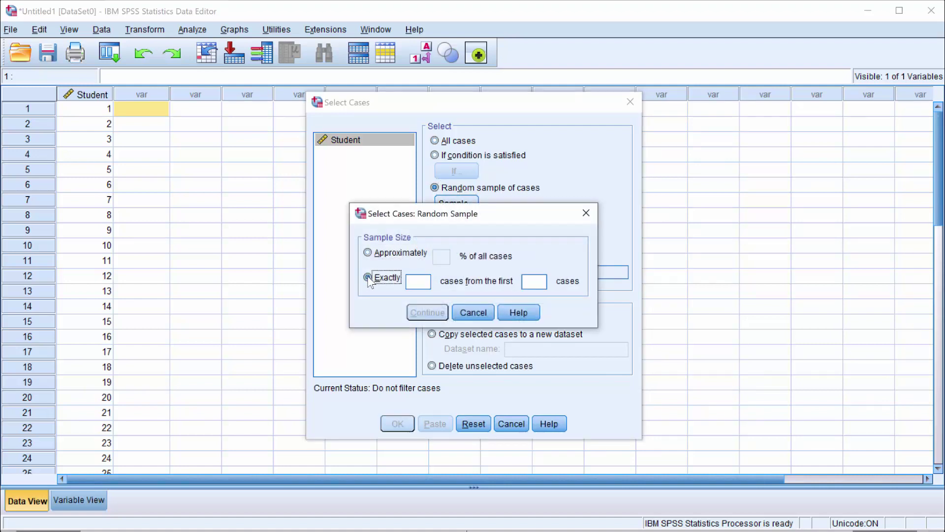
pyautogui.click(416, 278)
pyautogui.write('5')
pyautogui.click(532, 279)
pyautogui.write('35')
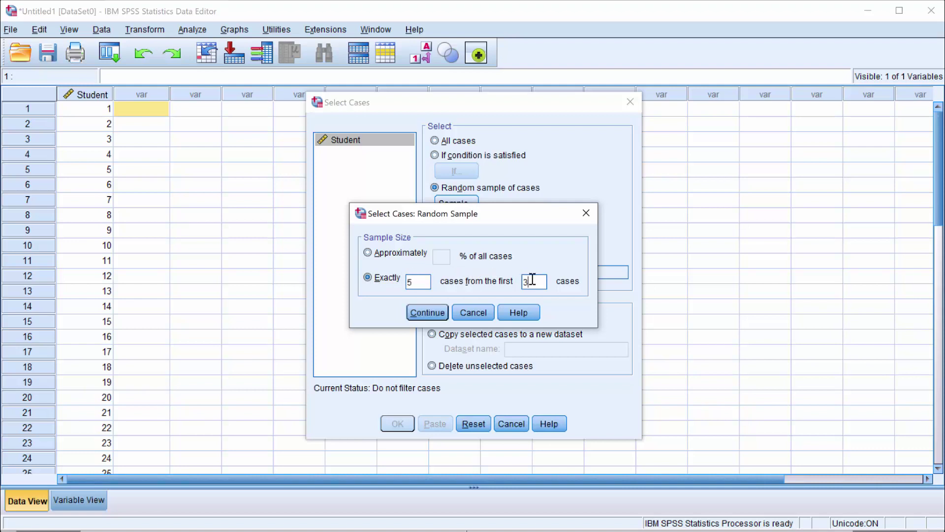
pyautogui.click(428, 313)
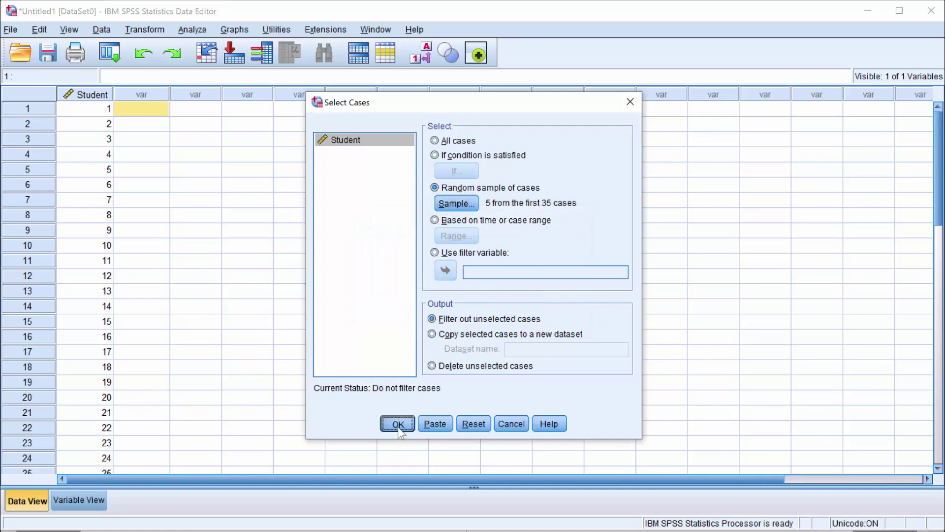
pyautogui.click(398, 424)
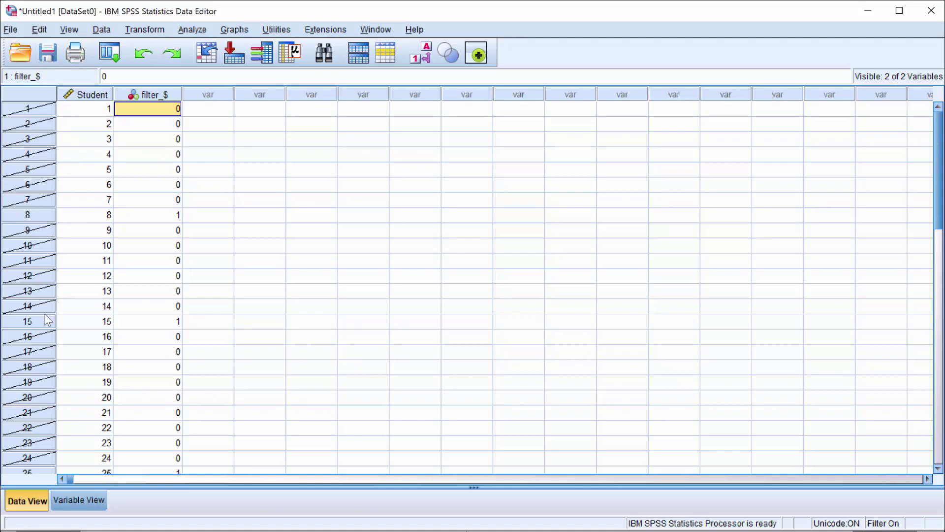
pyautogui.scroll(-3, 49, 321)
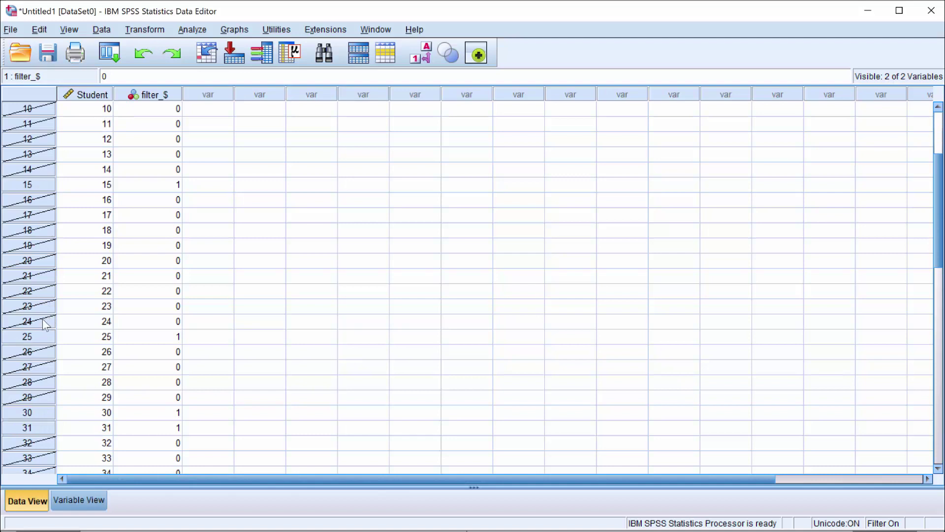
pyautogui.scroll(-2, 41, 333)
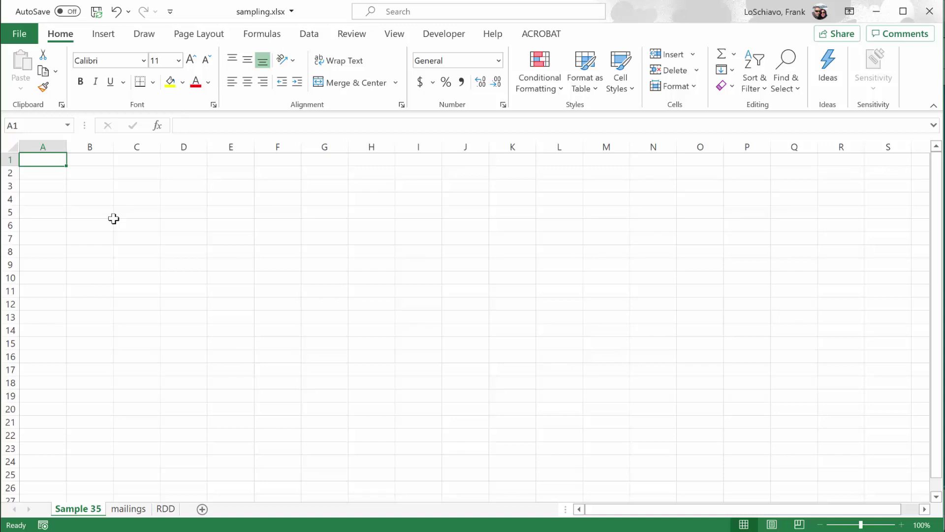
# Step: In Excel, enter the formula =RANDBETWEEN(1,35) in cell A1 of the Sample 35 sheet
pyautogui.write('=')
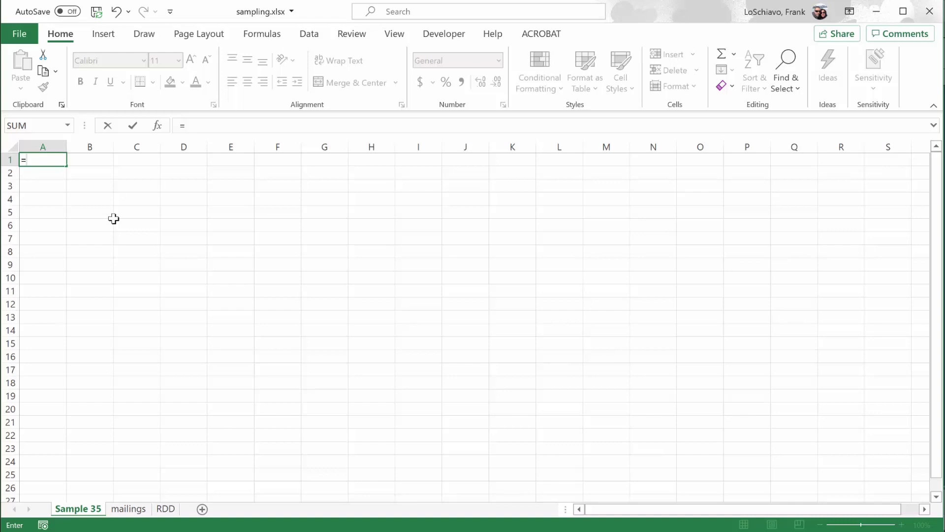
pyautogui.write('rand')
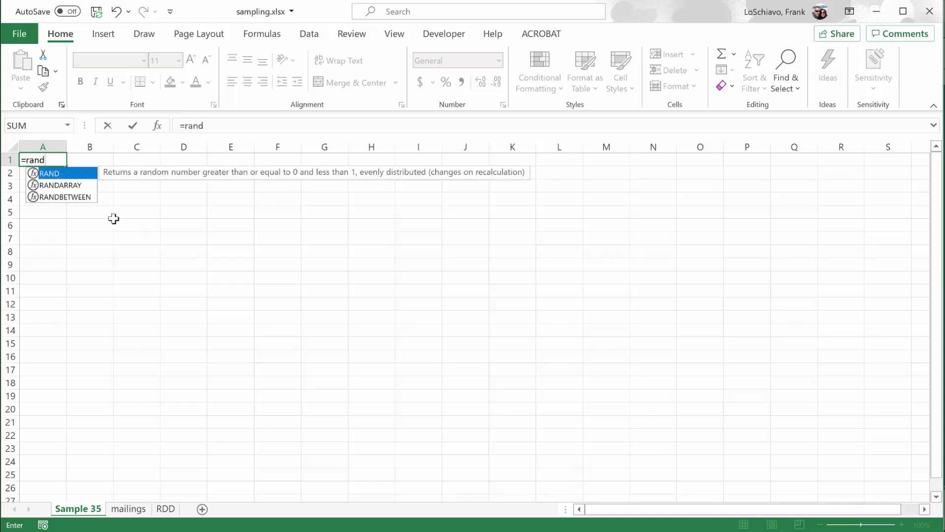
pyautogui.write('be')
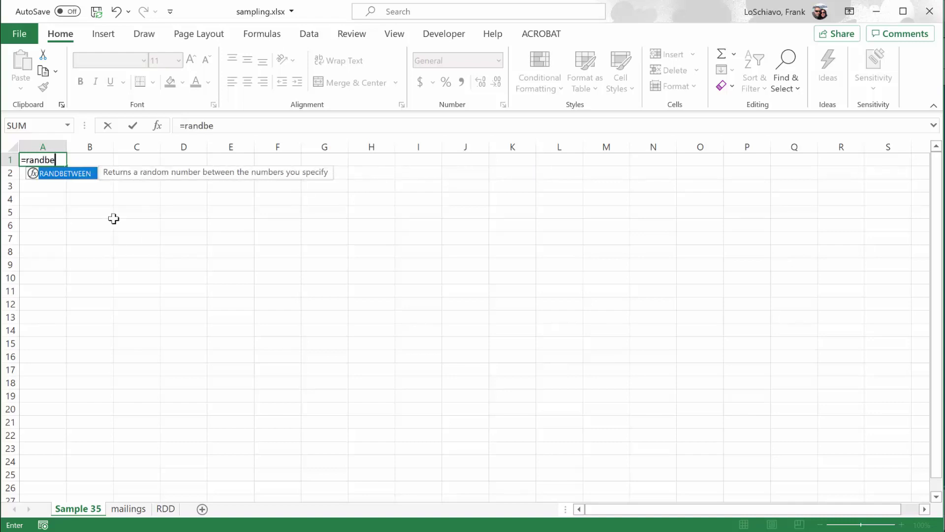
pyautogui.write('tween(')
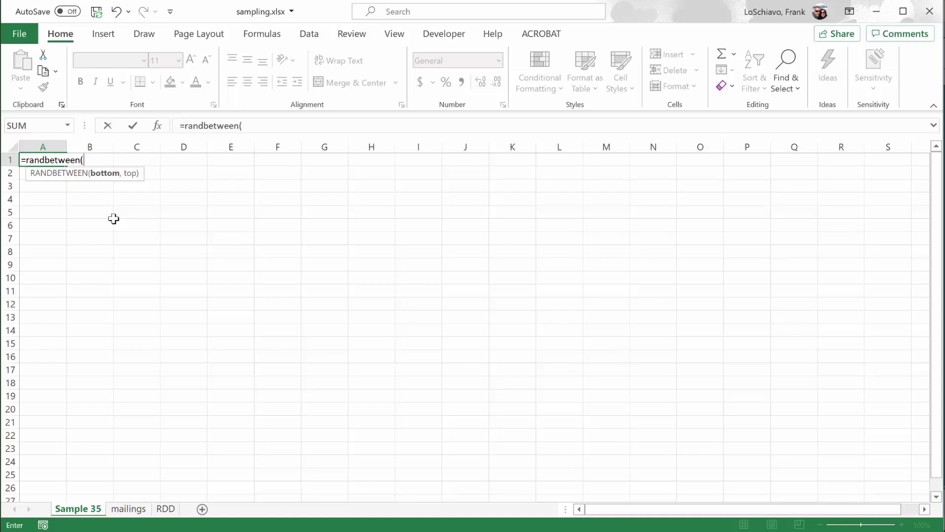
pyautogui.write('1,')
pyautogui.write('35)')
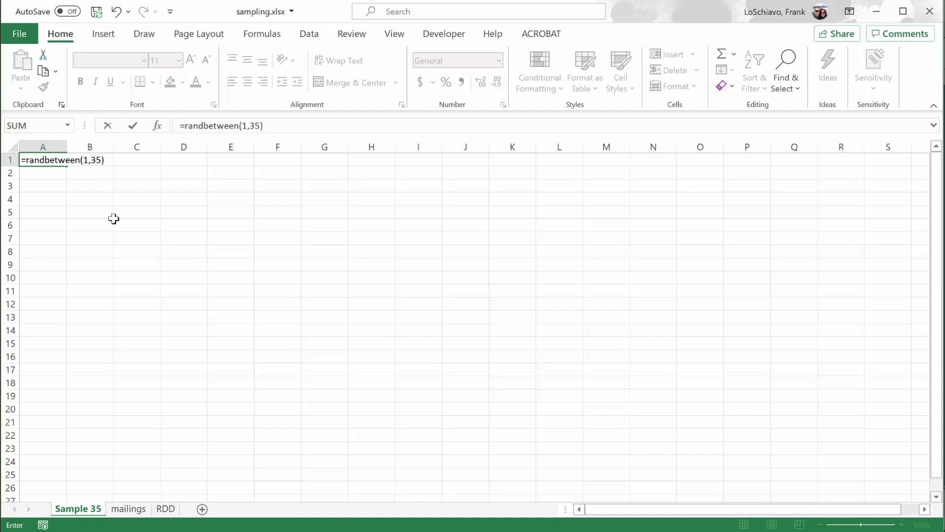
pyautogui.press('Return')
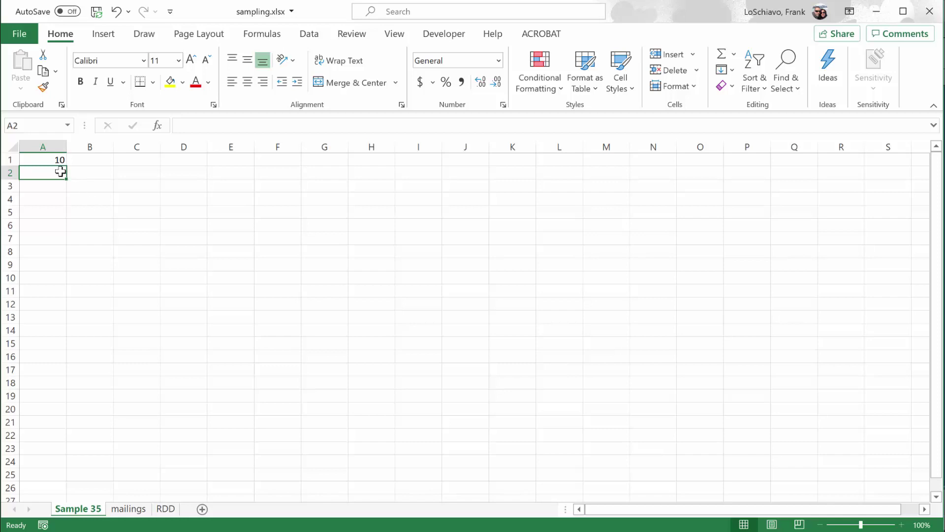
# Step: Fill the RANDBETWEEN formula from A1 down through A5 on the Sample 35 sheet
pyautogui.click(48, 159)
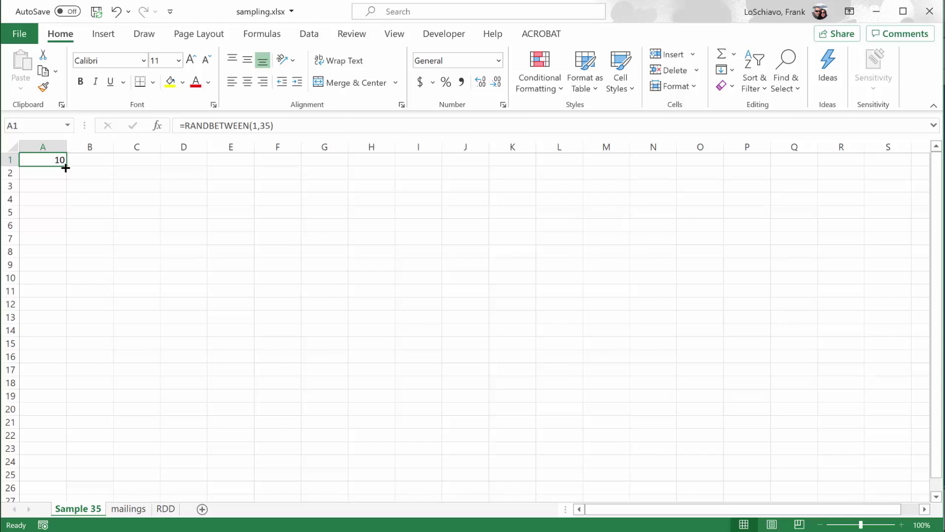
pyautogui.moveTo(66, 166); pyautogui.dragTo(67, 220)
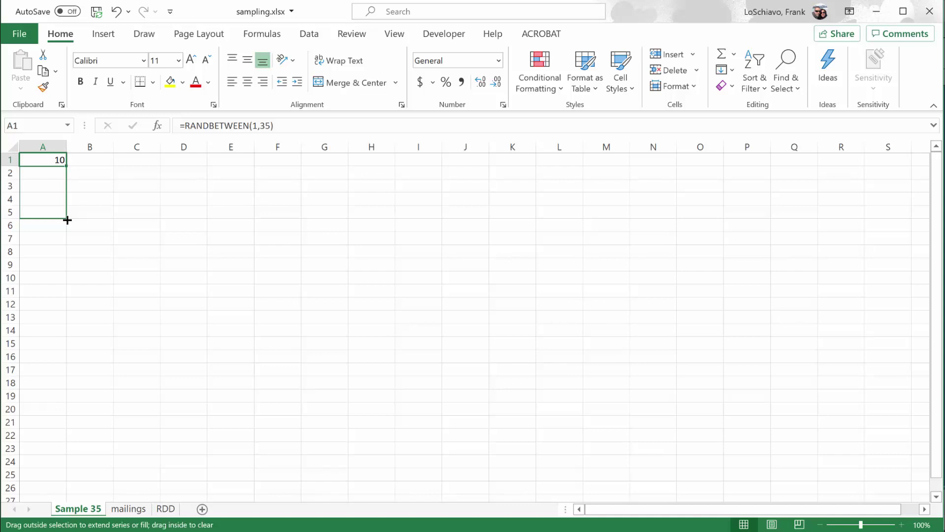
pyautogui.moveTo(68, 220); pyautogui.dragTo(68, 221)
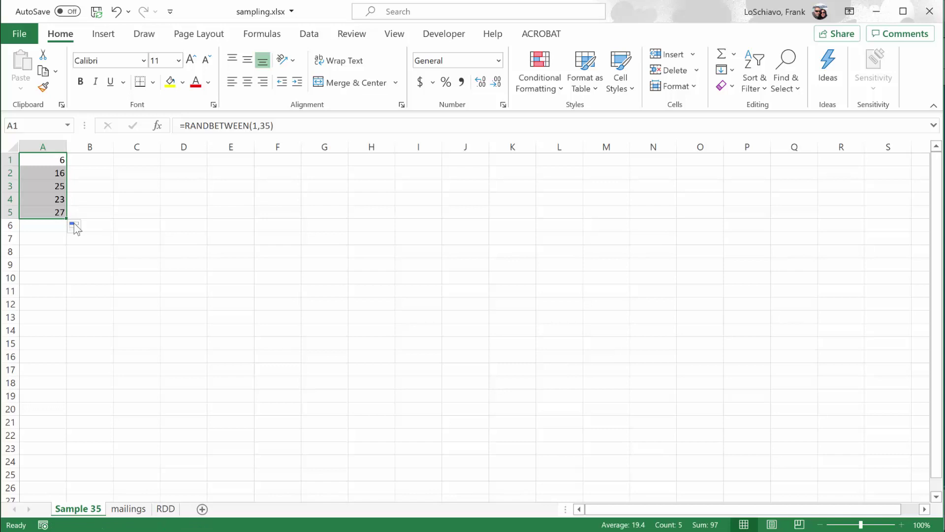
pyautogui.click(99, 242)
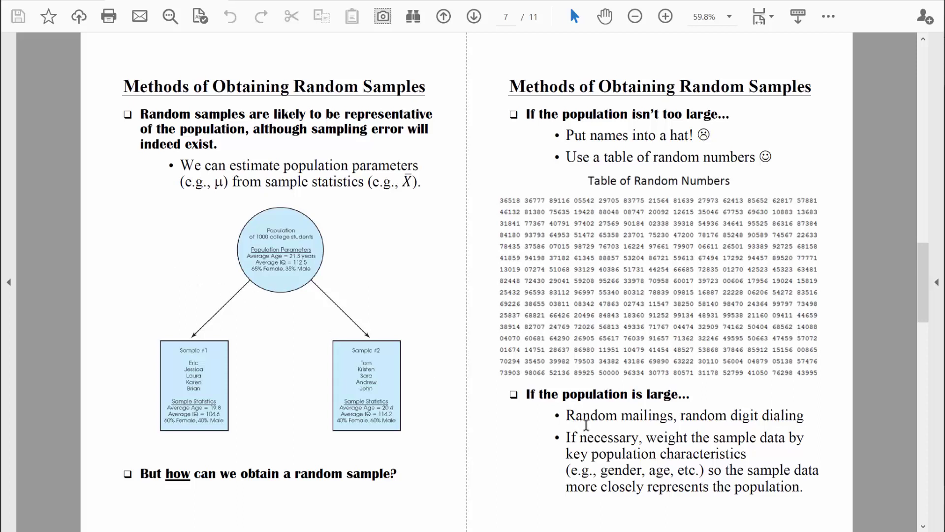
# Step: In the lecture PDF, highlight the words "Random mailings" under the large-population heading
pyautogui.moveTo(567, 414); pyautogui.dragTo(648, 407)
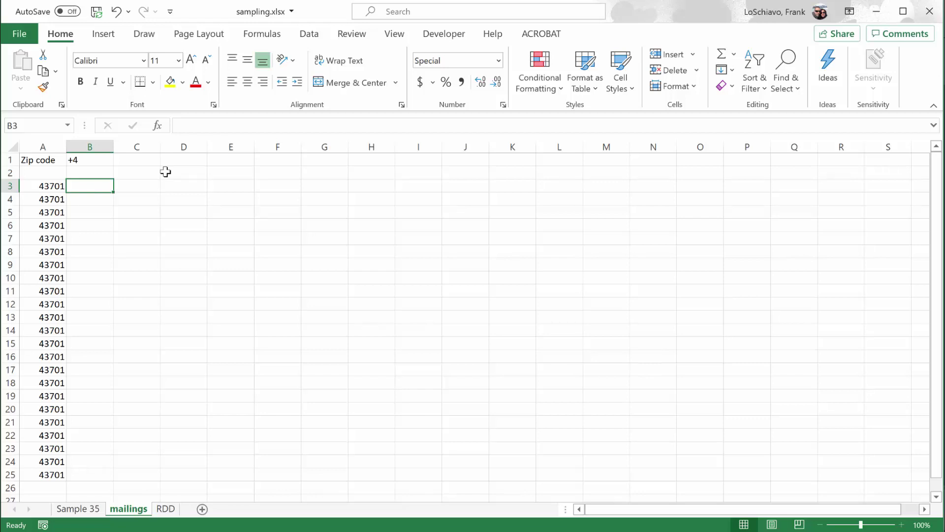
# Step: In Excel, enter the formula =RANDBETWEEN(0000,9999) in cell B3 of the mailings sheet
pyautogui.write('=')
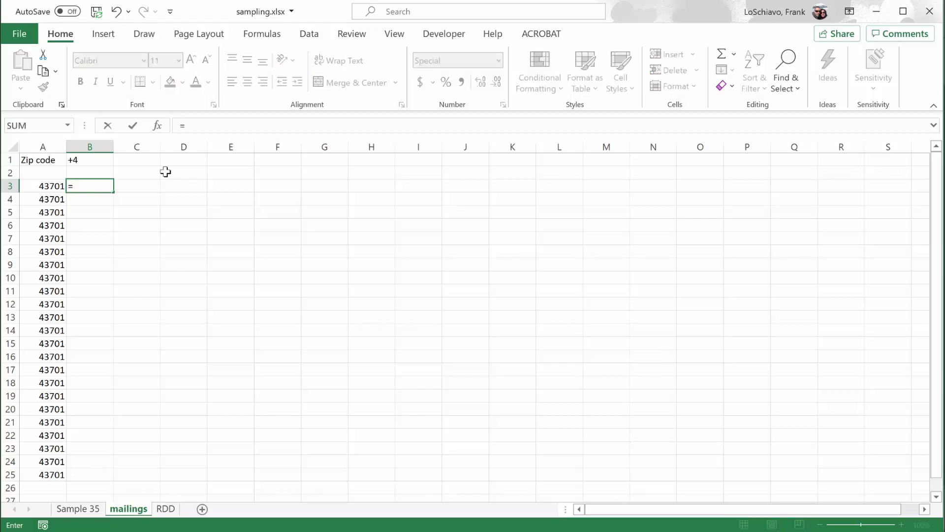
pyautogui.write('randbe')
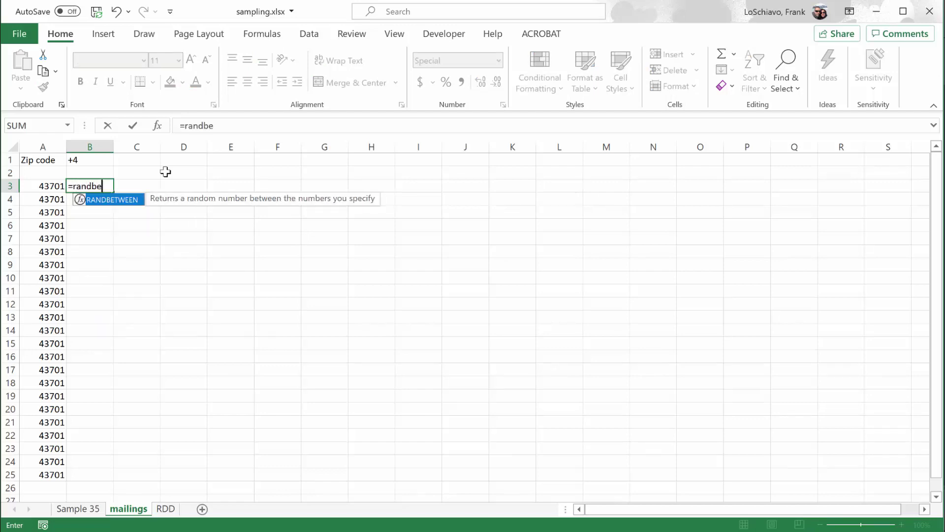
pyautogui.write('tween(')
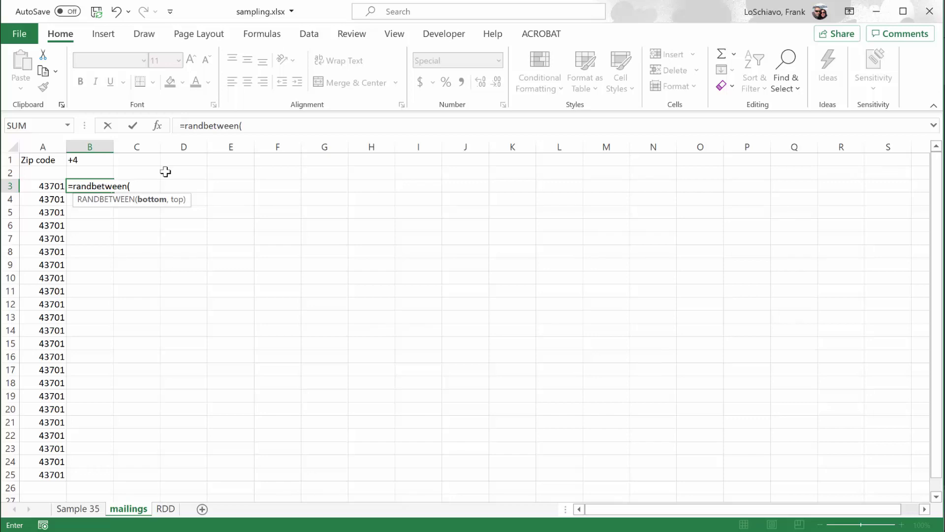
pyautogui.write('0000,')
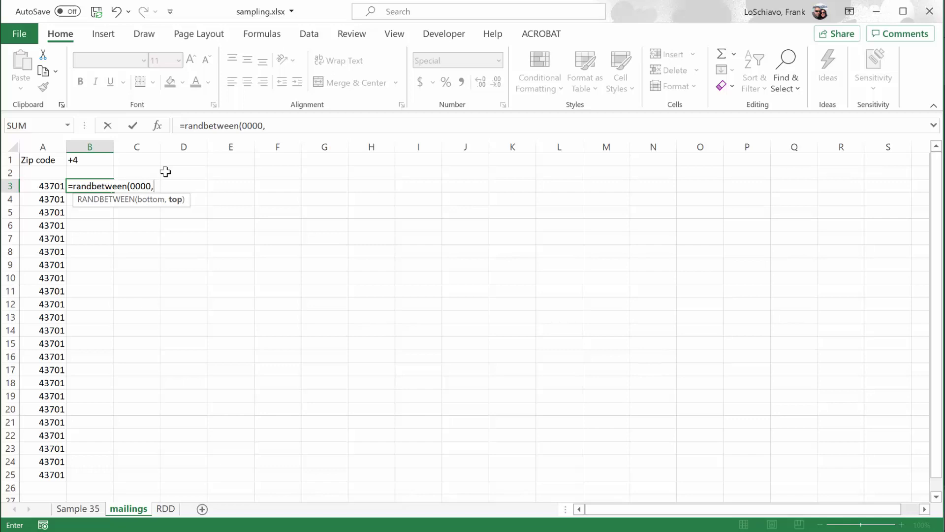
pyautogui.write('9999)')
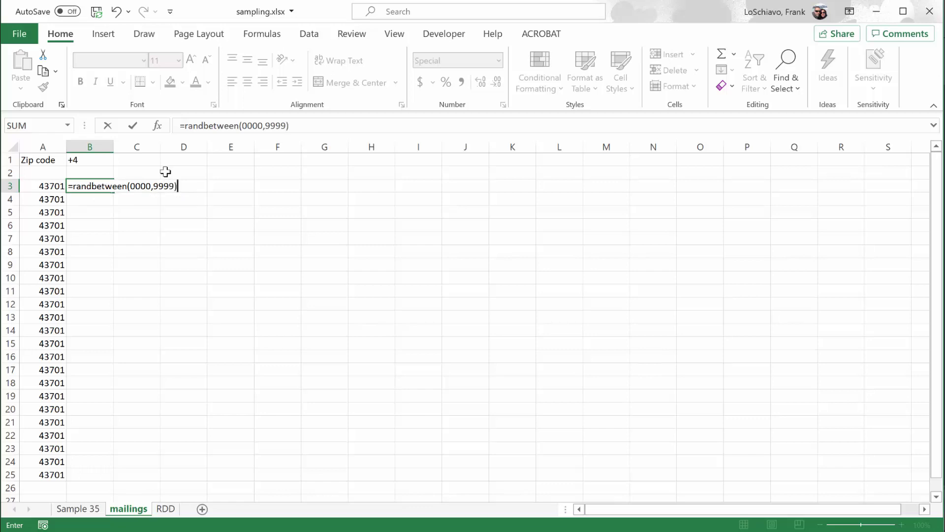
pyautogui.press('Return')
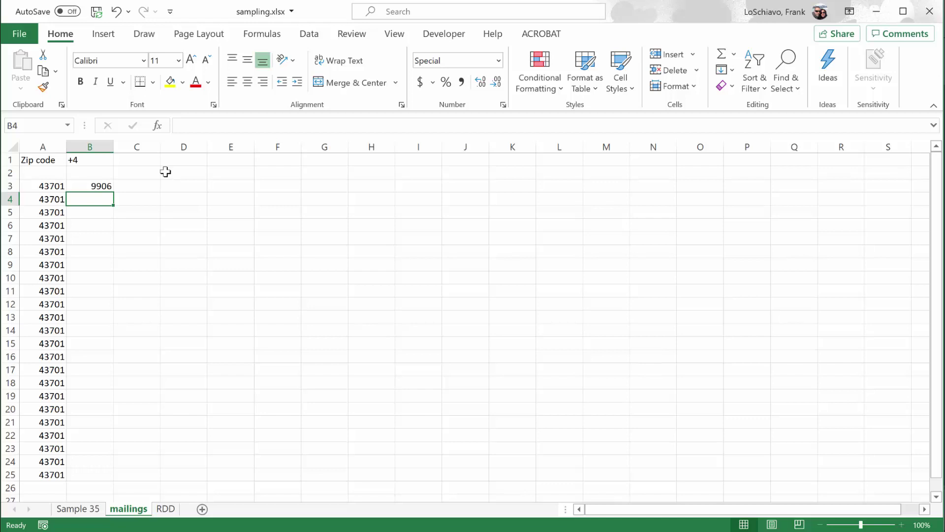
# Step: Fill the random +4 formula from B3 down through B25 alongside the zip codes
pyautogui.press('Up')
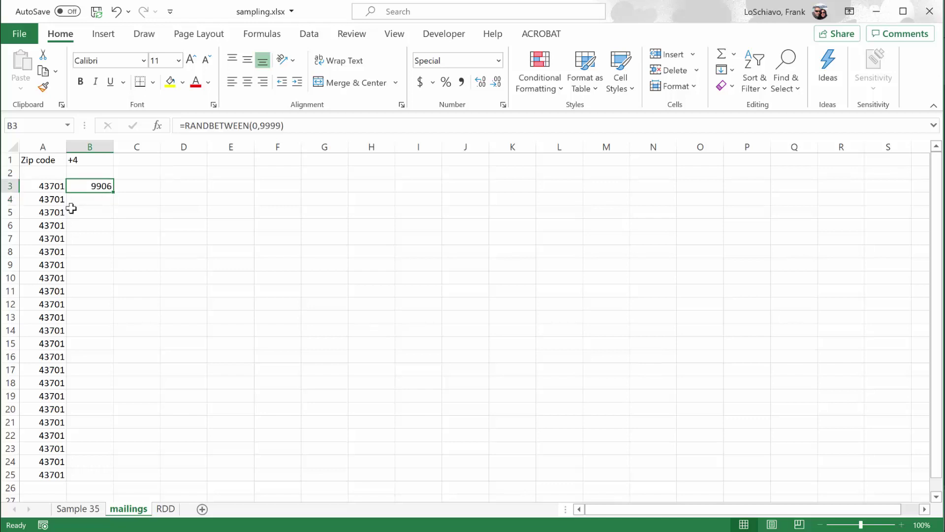
pyautogui.moveTo(114, 194); pyautogui.dragTo(99, 480)
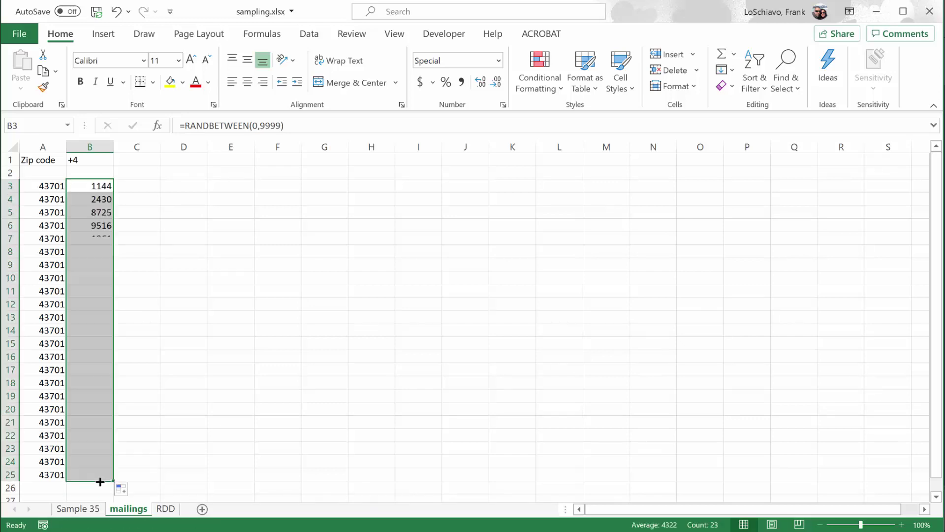
pyautogui.click(140, 296)
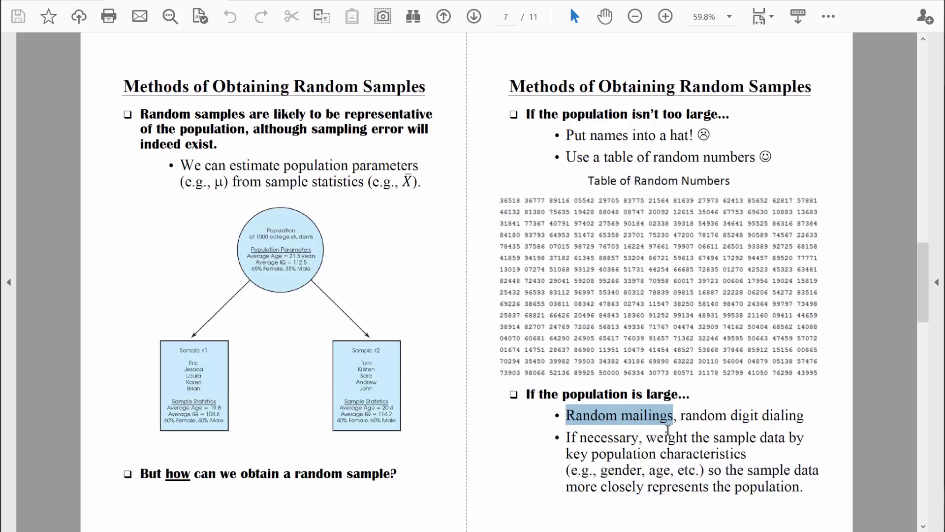
# Step: In the lecture PDF, highlight the words "random digit dialing" under the large-population heading
pyautogui.moveTo(685, 418); pyautogui.dragTo(803, 419)
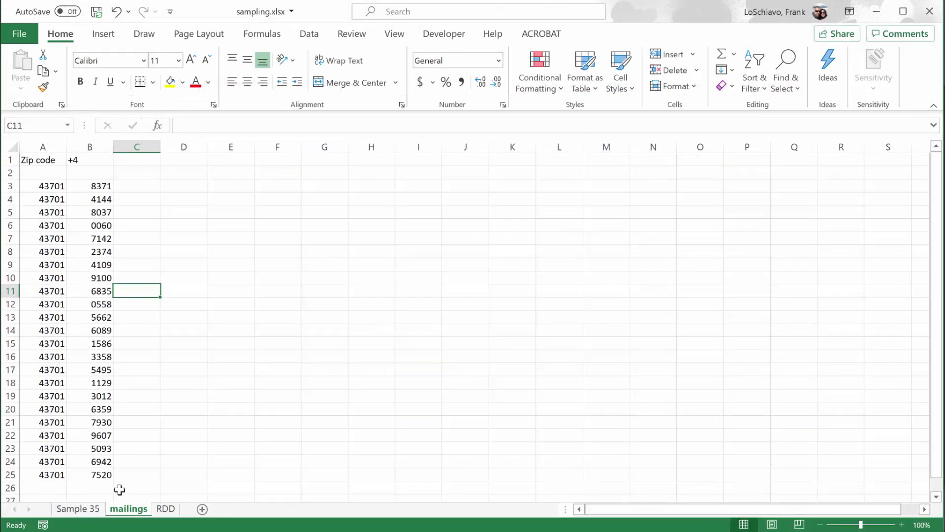
# Step: In Excel, enter the formula =RANDBETWEEN(0000,9999) in cell B3 of the RDD sheet
pyautogui.click(165, 509)
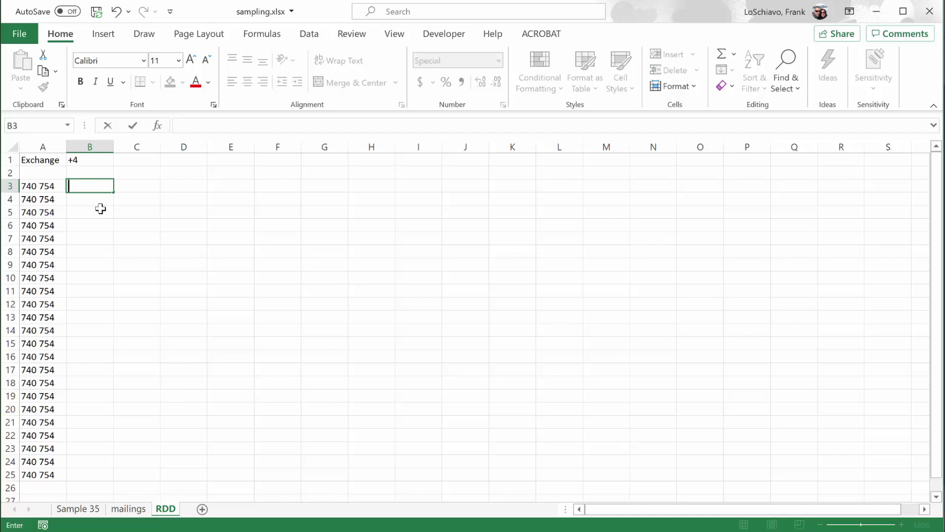
pyautogui.write('=rand')
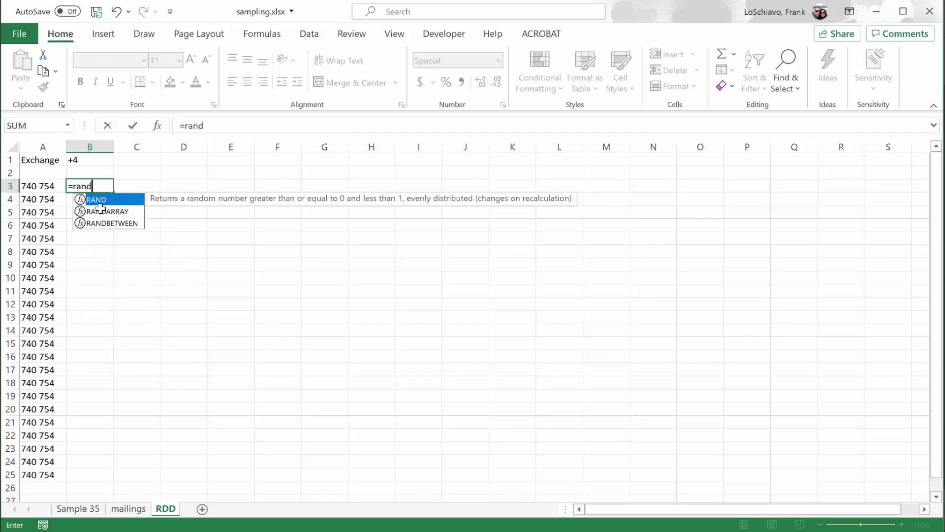
pyautogui.write('between')
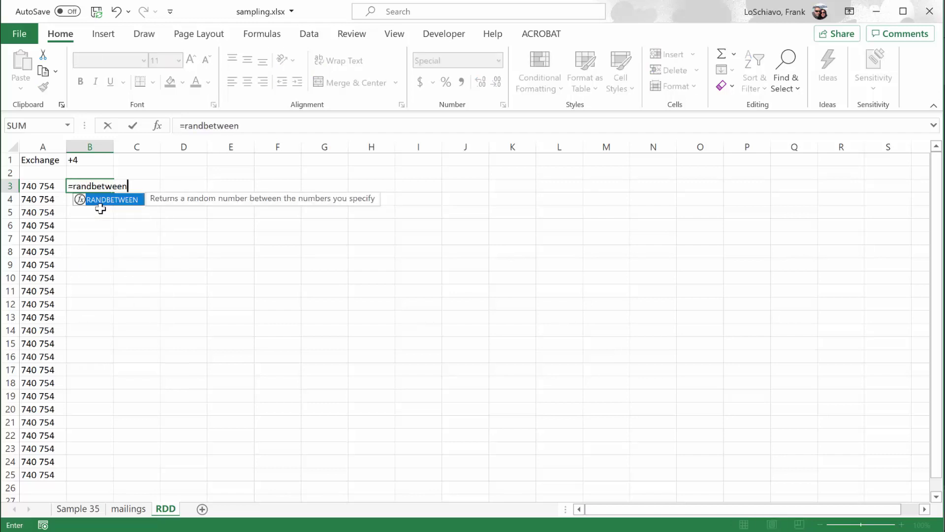
pyautogui.write('(')
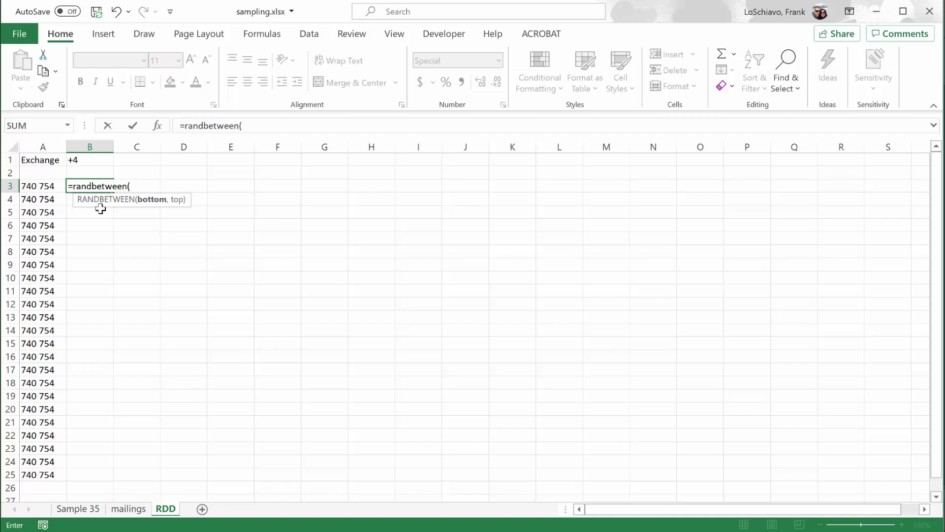
pyautogui.write('0000,')
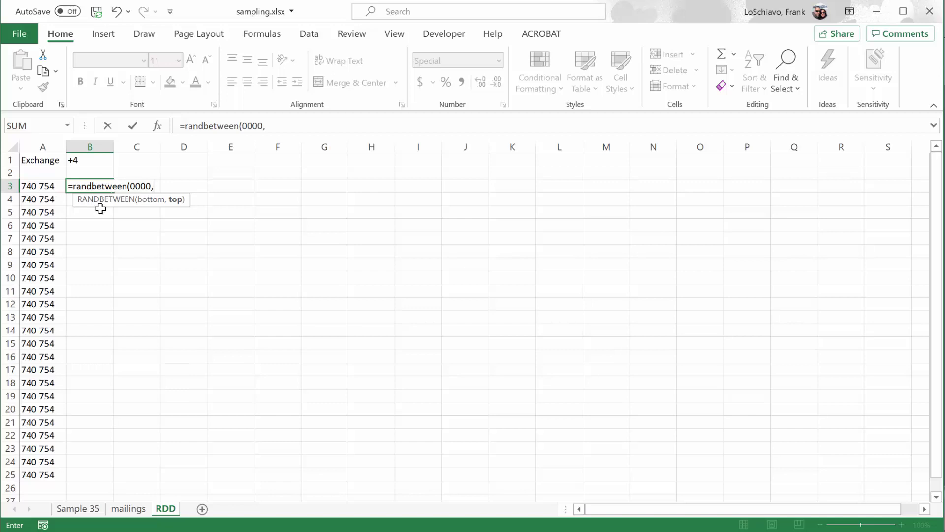
pyautogui.write('9999)')
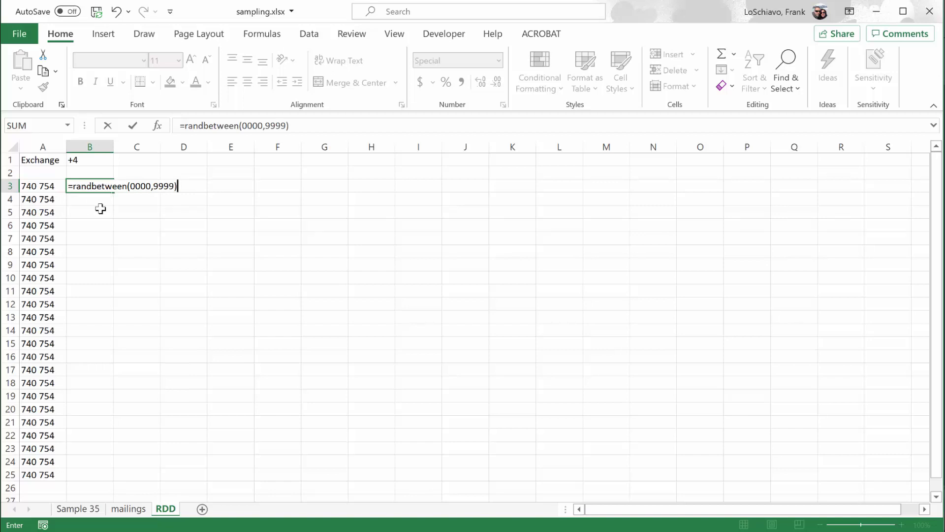
pyautogui.press('Return')
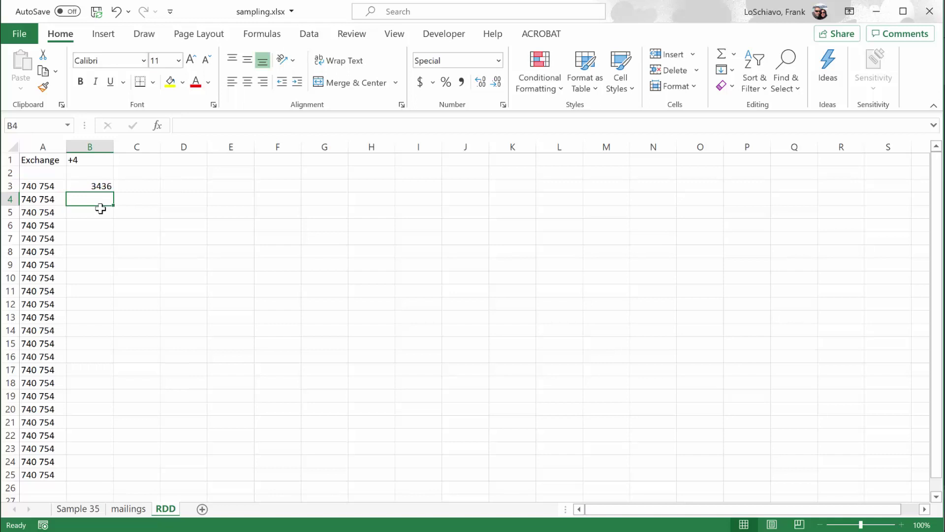
# Step: Fill the random four-digit formula from B3 down through B25 alongside the telephone exchanges
pyautogui.click(96, 185)
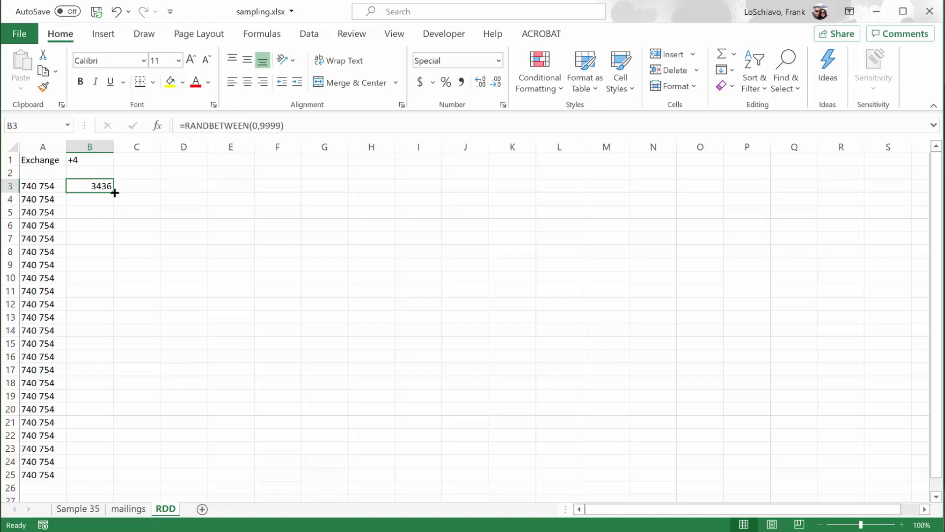
pyautogui.moveTo(115, 193); pyautogui.dragTo(87, 478)
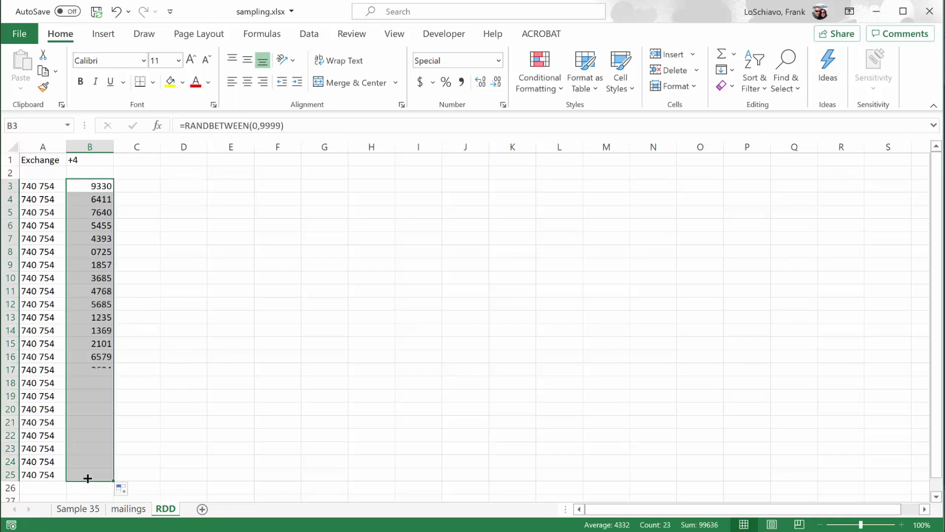
pyautogui.click(145, 366)
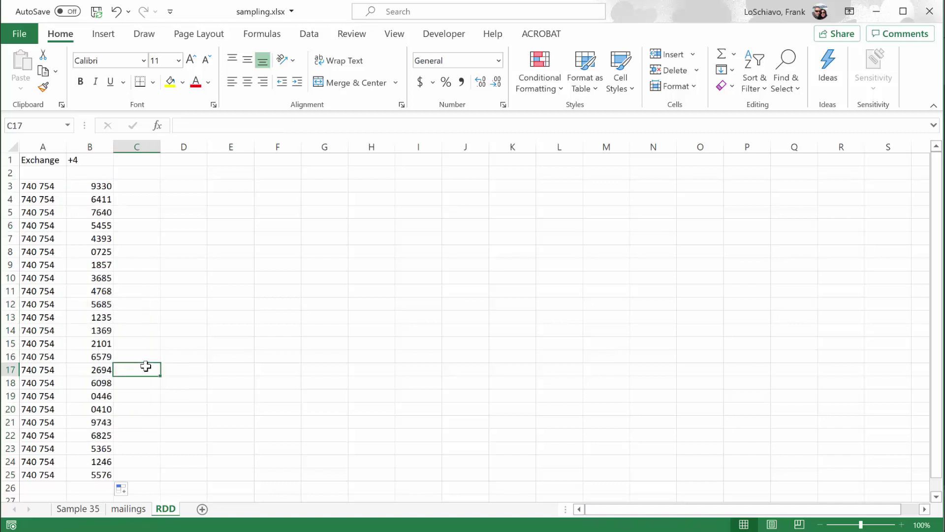